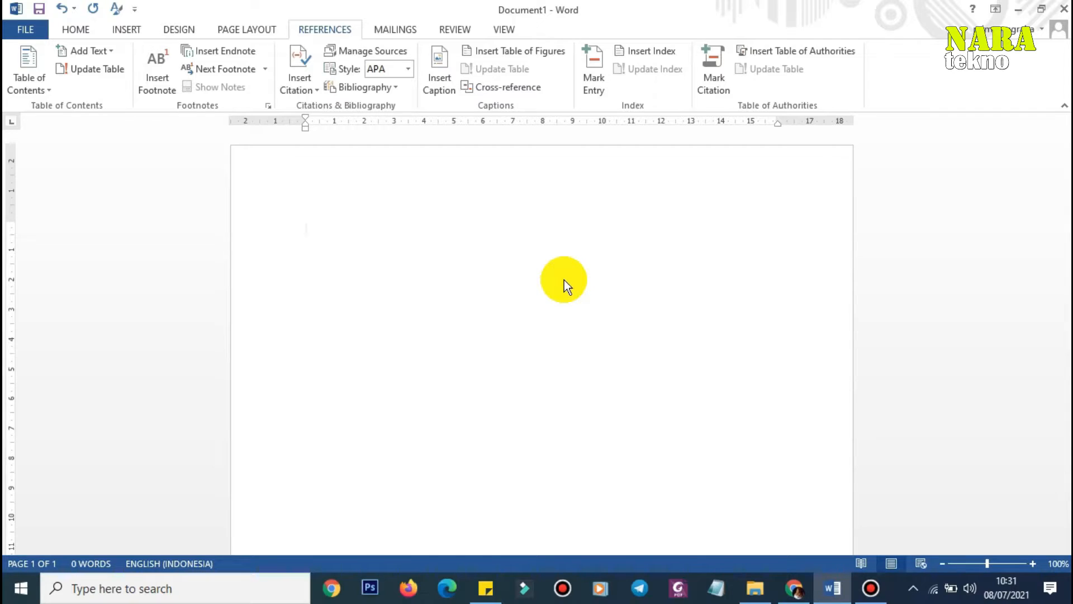
- Fill the blank document with 20 paragraphs of sample text using =rand(20)
text(=r)
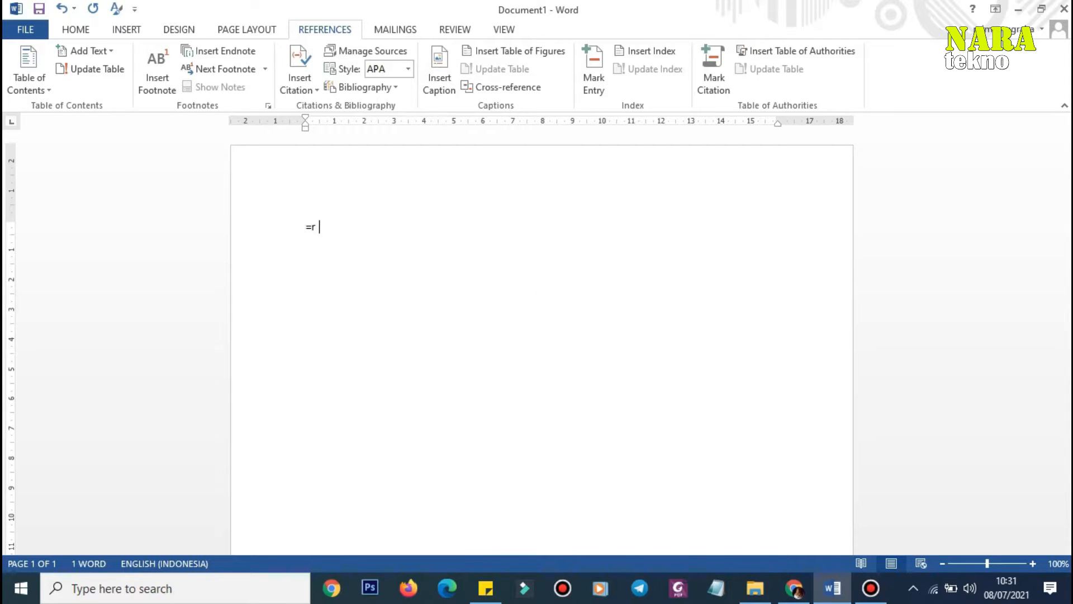
text(and(20))
key(Return)
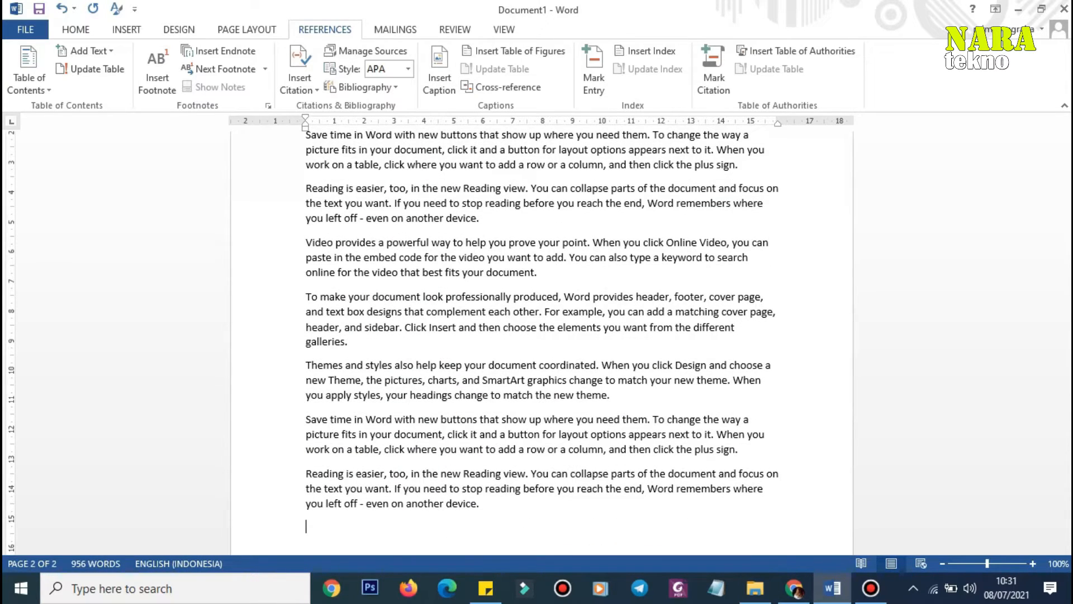
scroll(481, 352, up, 10)
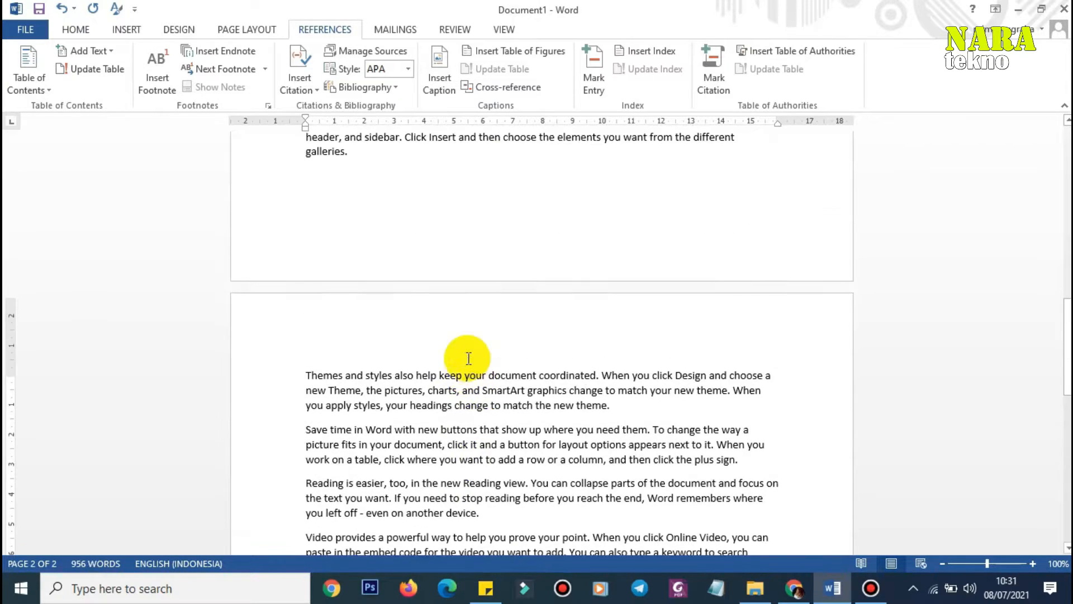
scroll(468, 358, up, 10)
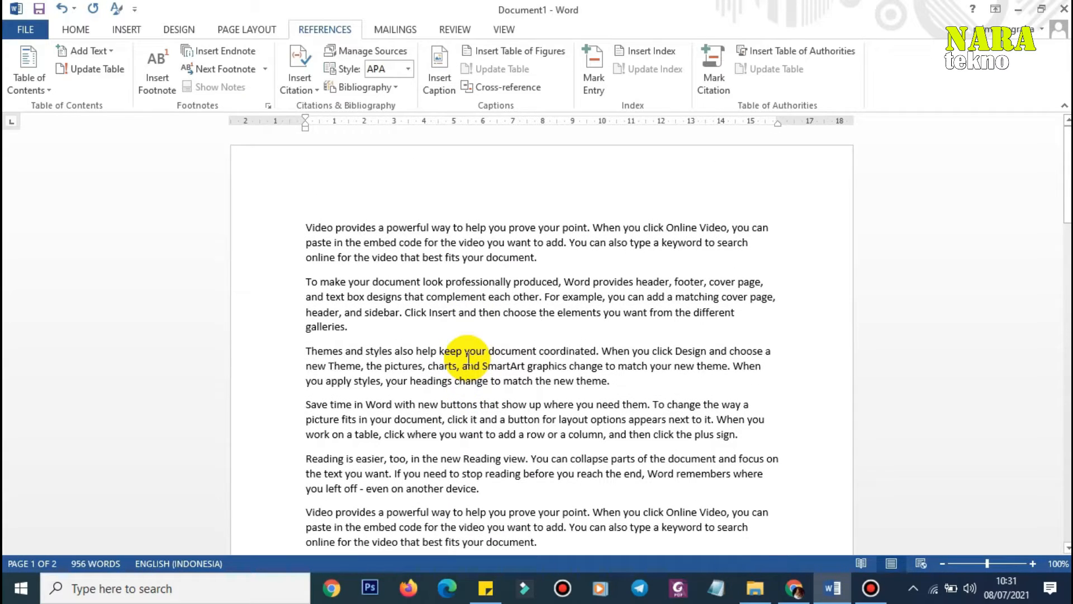
- Insert a footnote at the end of the fifth paragraph, after "even on another device.", with the text "Footnote pertama"
scroll(468, 358, down, 1)
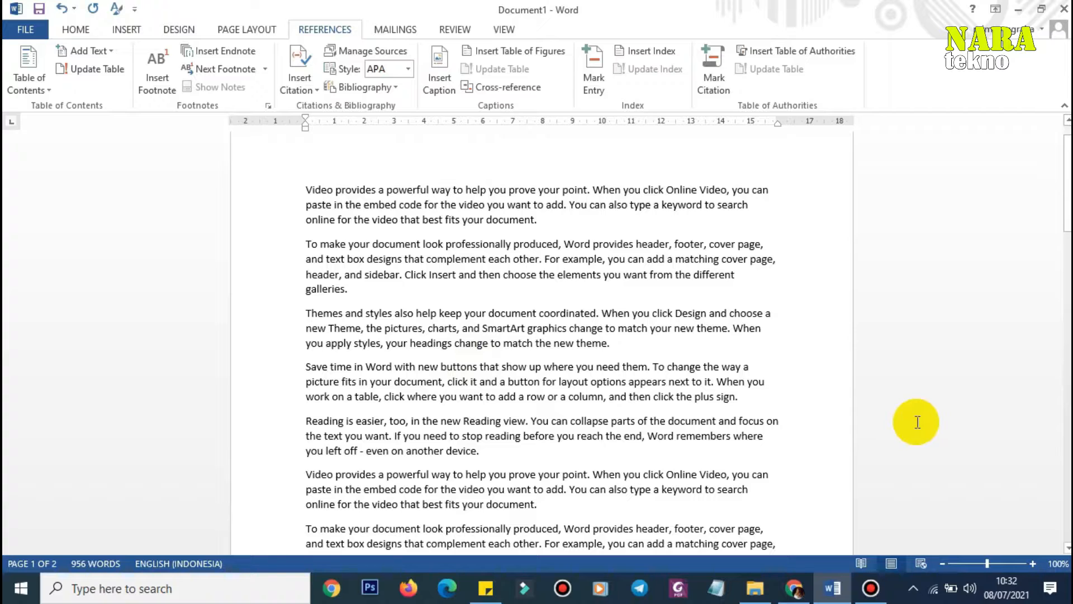
scroll(758, 419, down, 1)
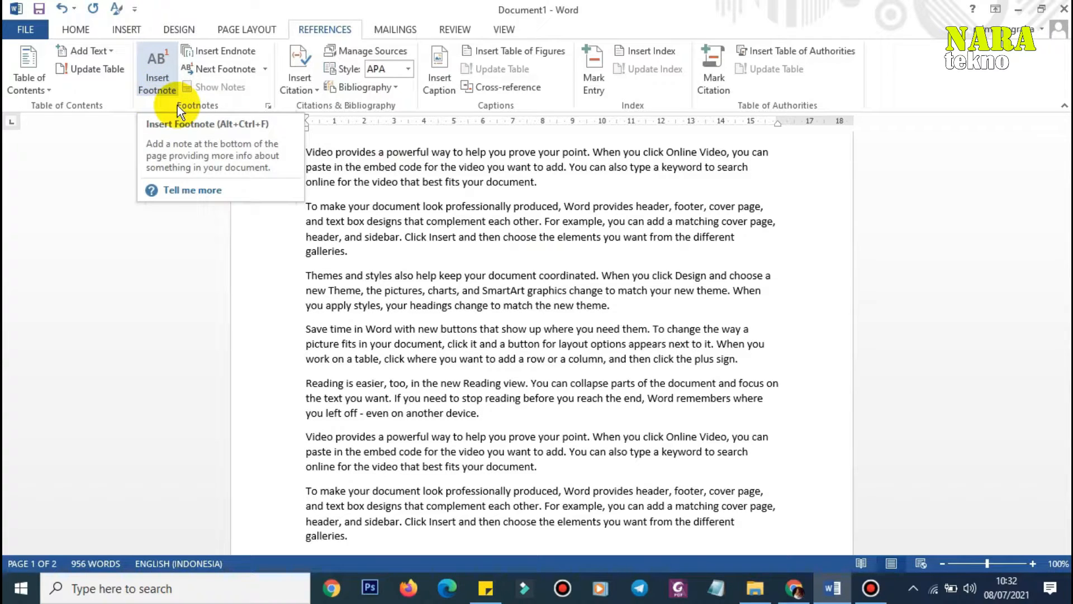
scroll(617, 362, up, 1)
scroll(619, 364, down, 1)
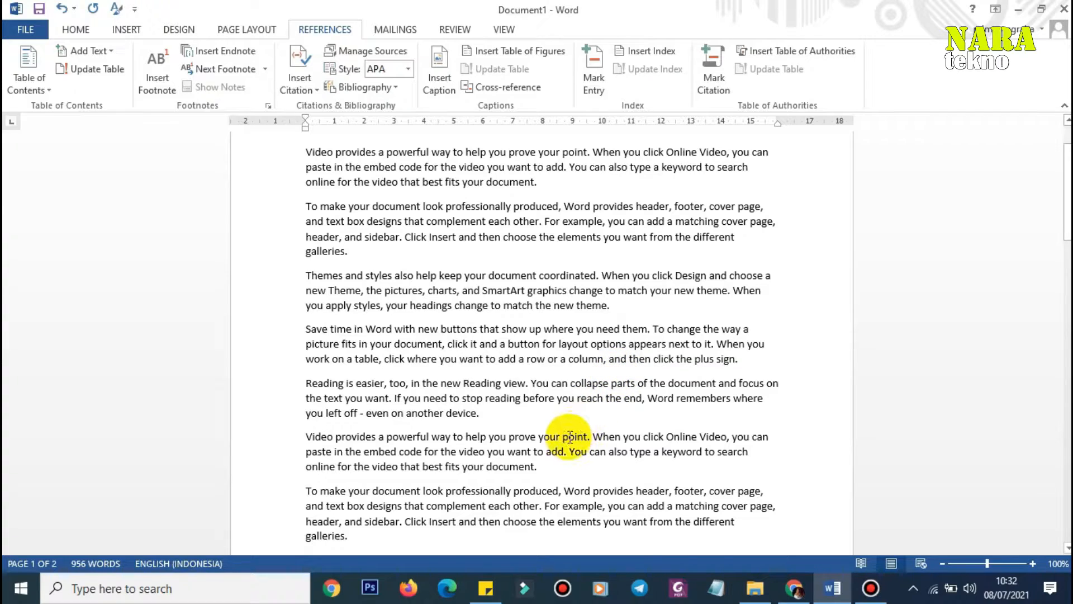
click(555, 412)
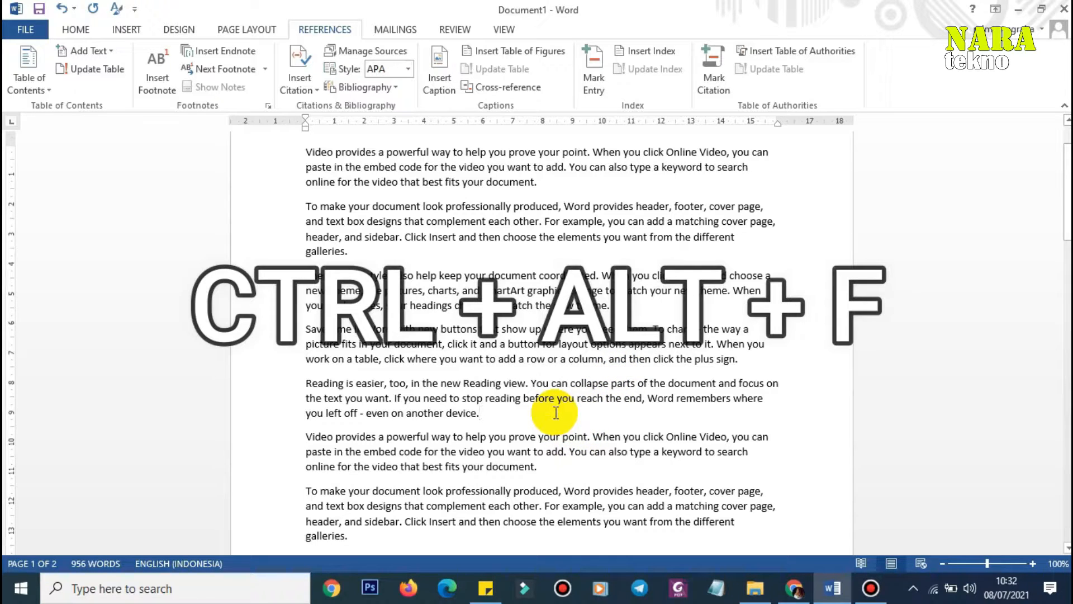
key(ctrl+alt+f)
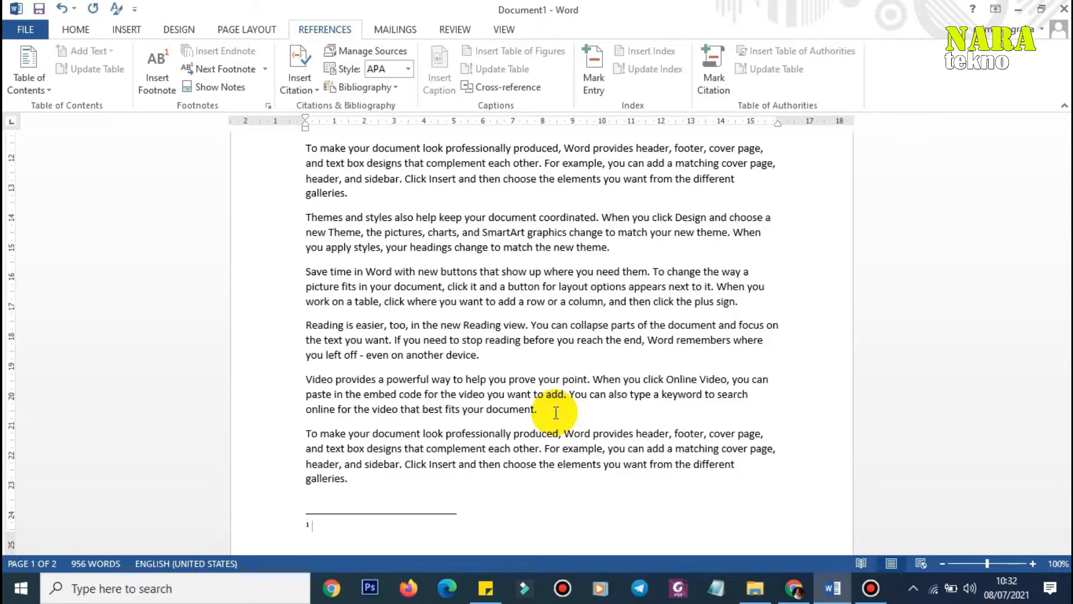
text(Footnote)
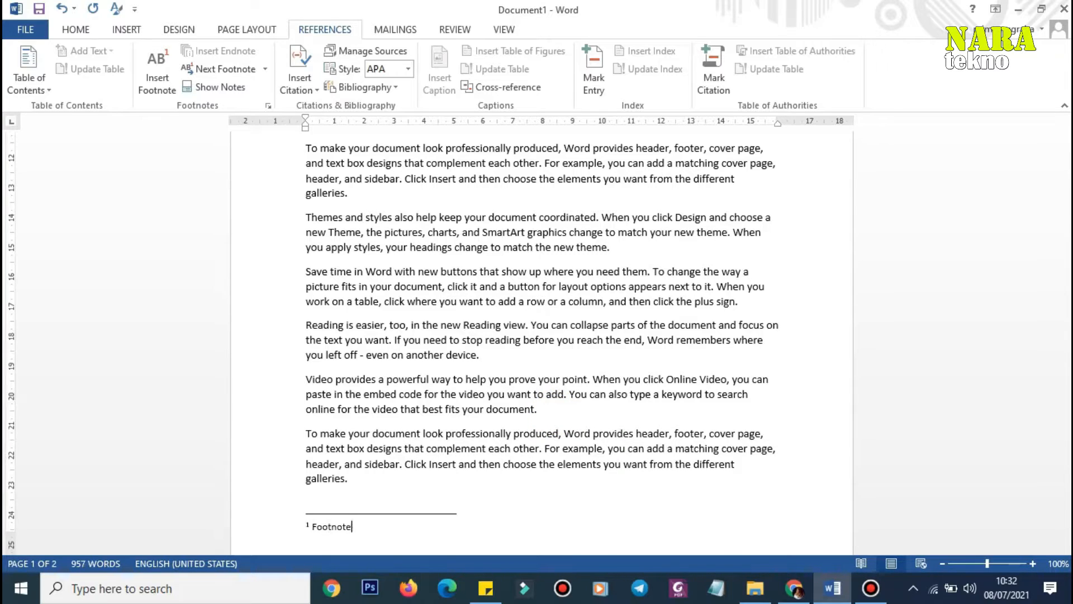
text( pertama)
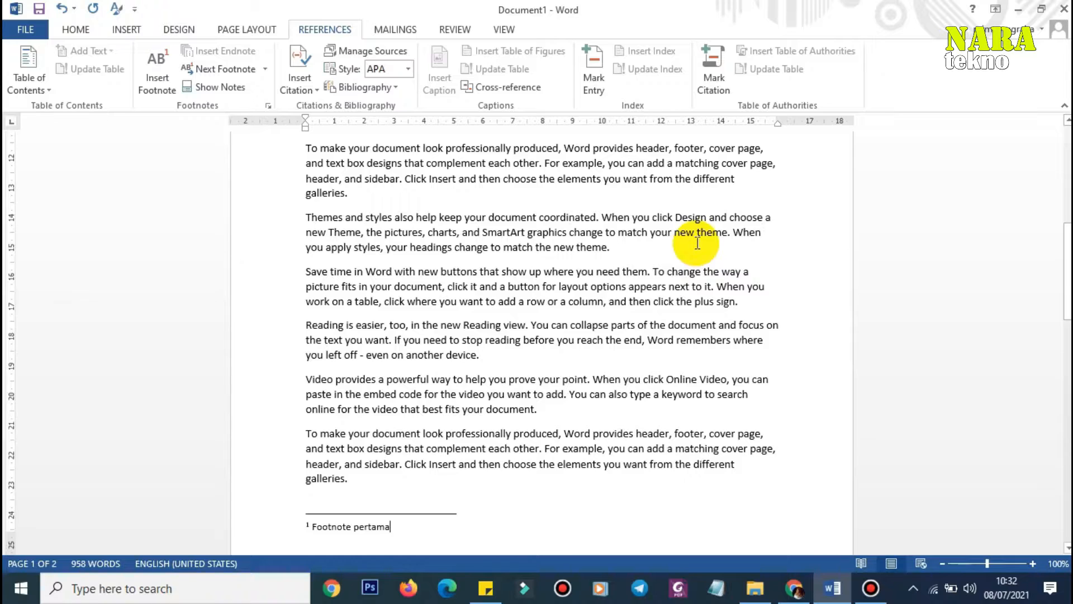
- Insert a footnote at the end of the eighth paragraph, after "match the new theme.", with the text "Footnote kedua"
scroll(744, 423, up, 2)
scroll(744, 423, up, 5)
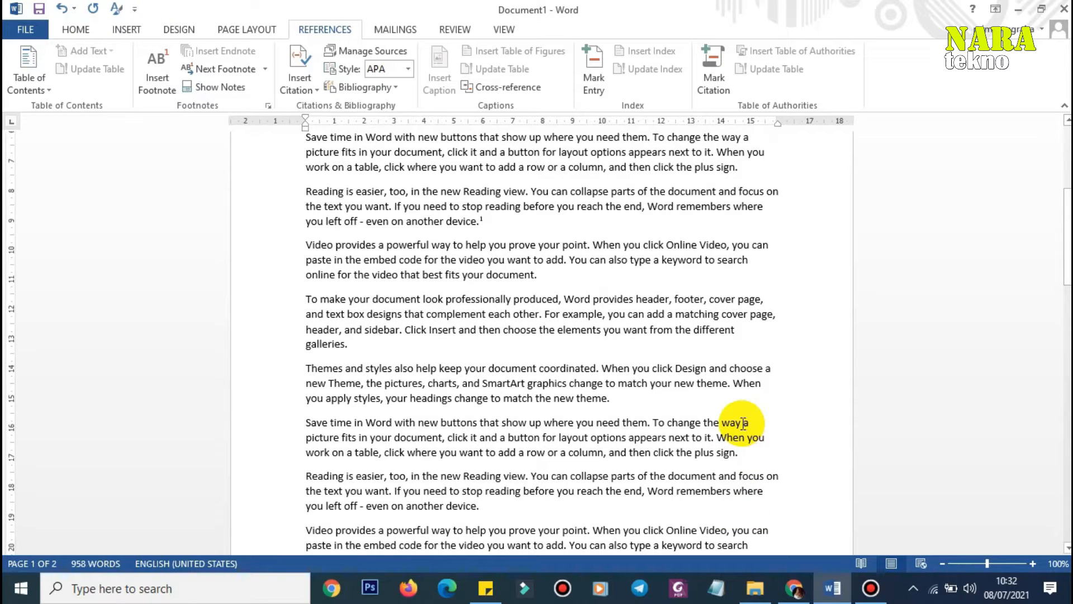
click(660, 400)
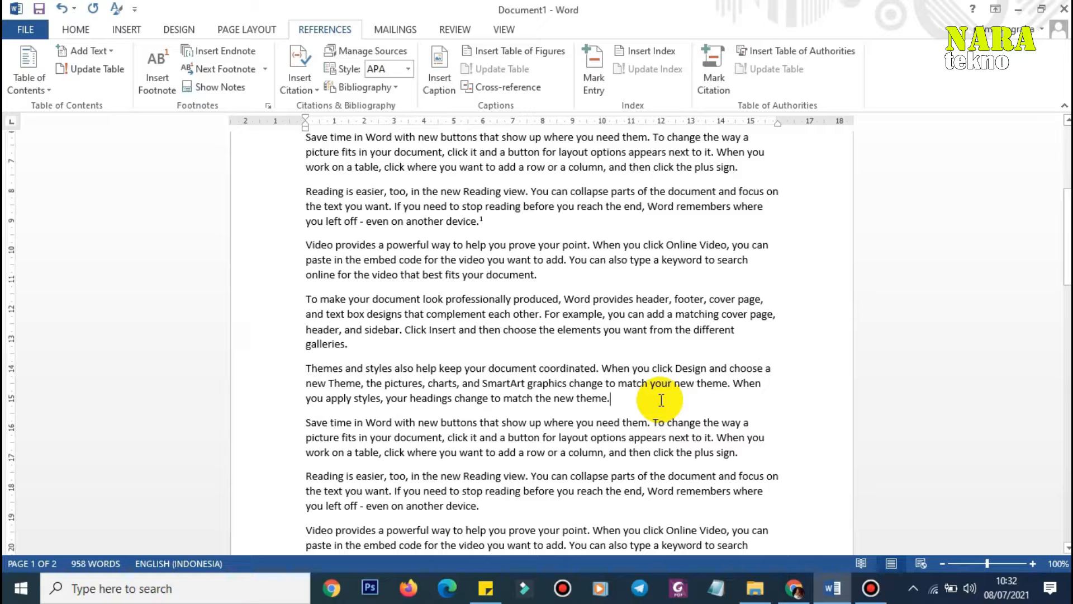
key(ctrl+alt+f)
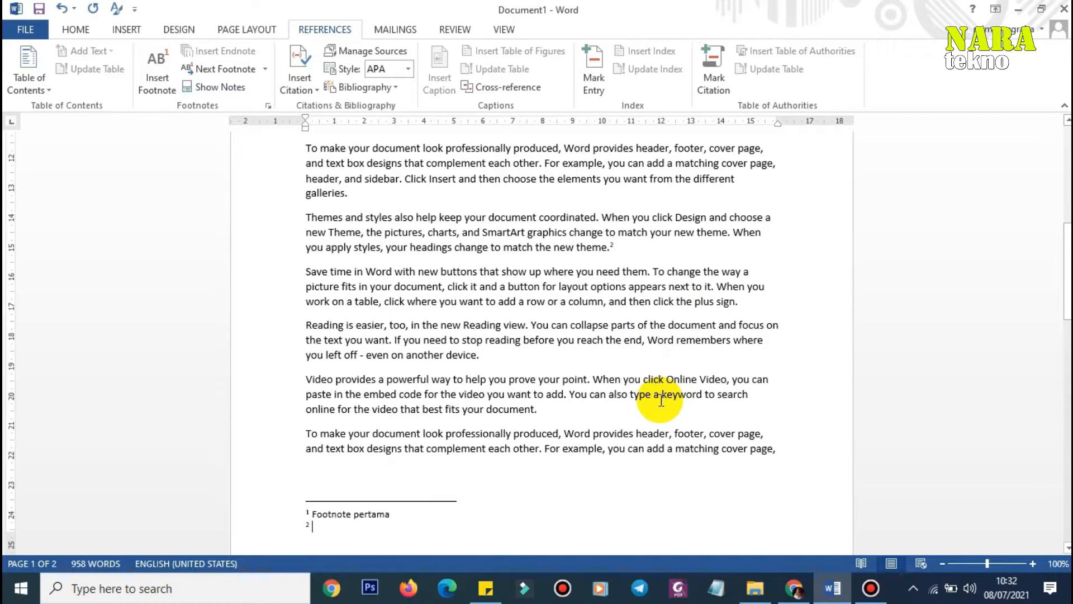
text(Footnote k)
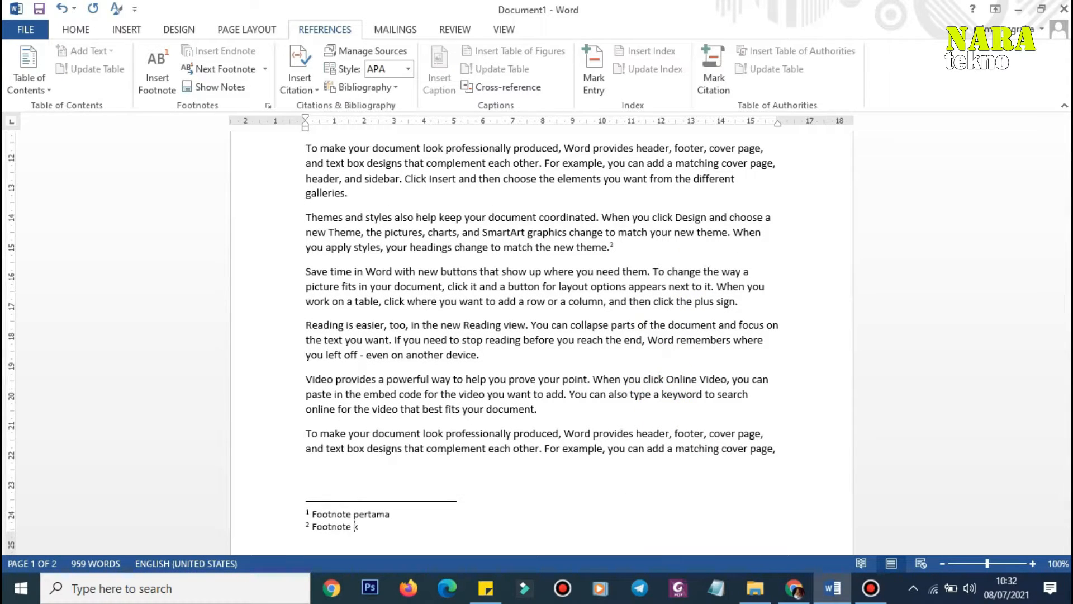
text(edua)
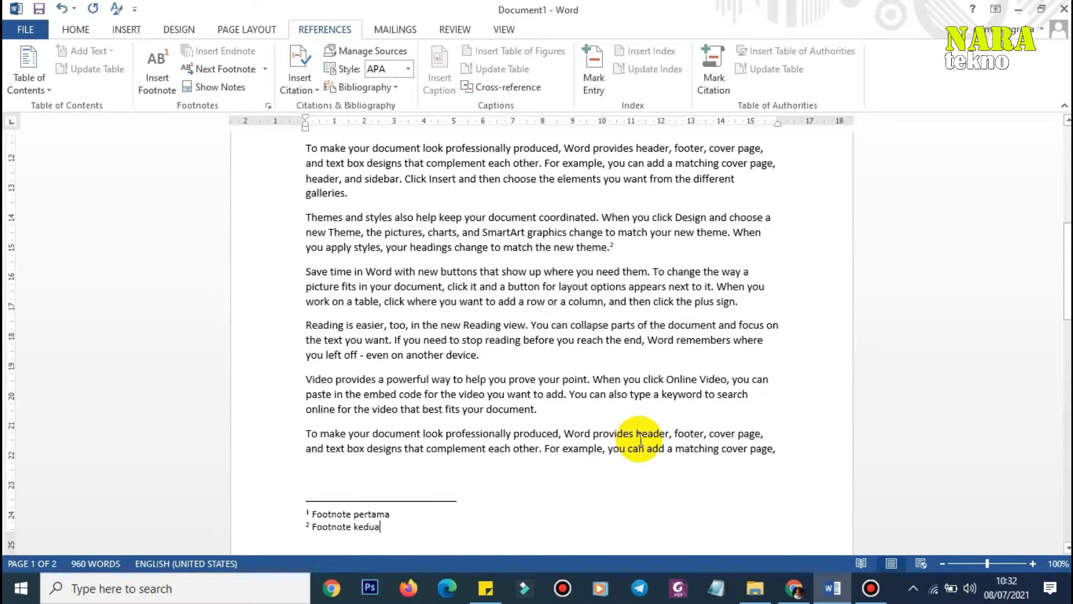
- Insert a footnote without text at the end of the second paragraph, after "galleries.", ahead of the existing footnotes
scroll(647, 426, down, 3)
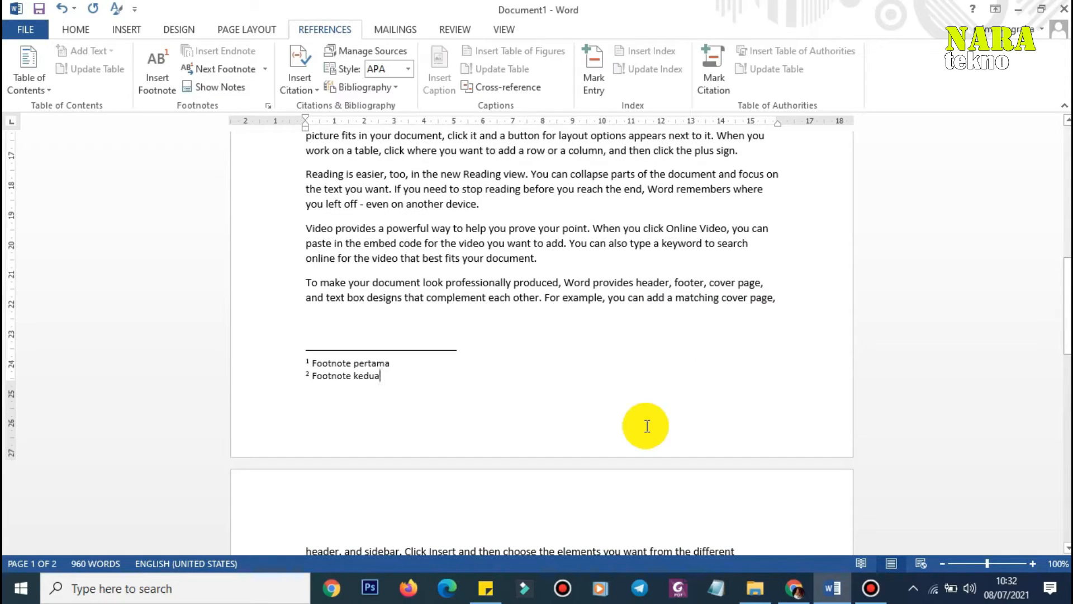
scroll(647, 426, up, 6)
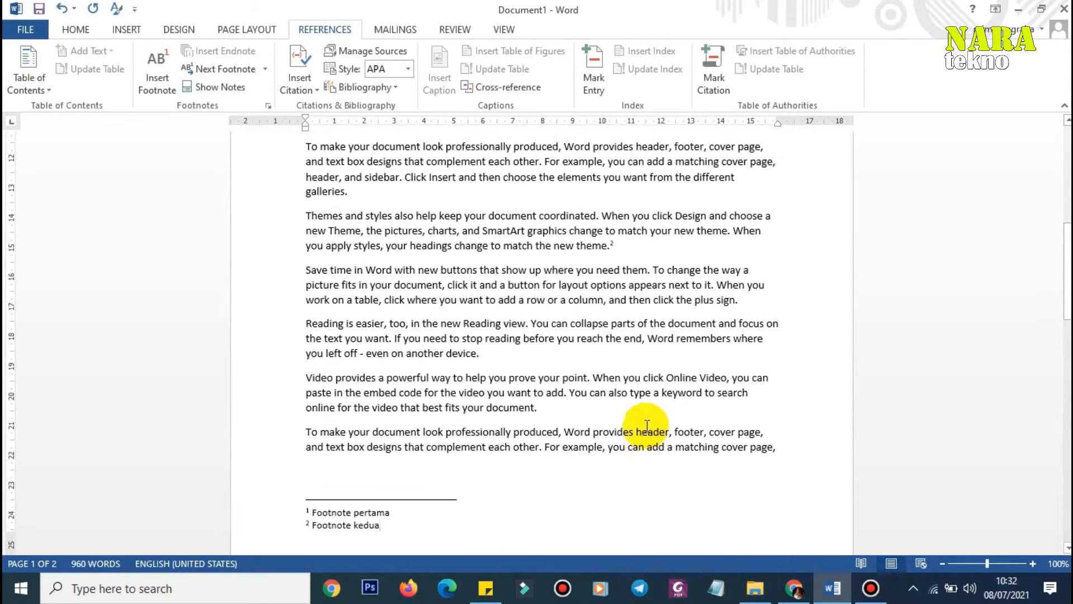
scroll(646, 426, up, 1)
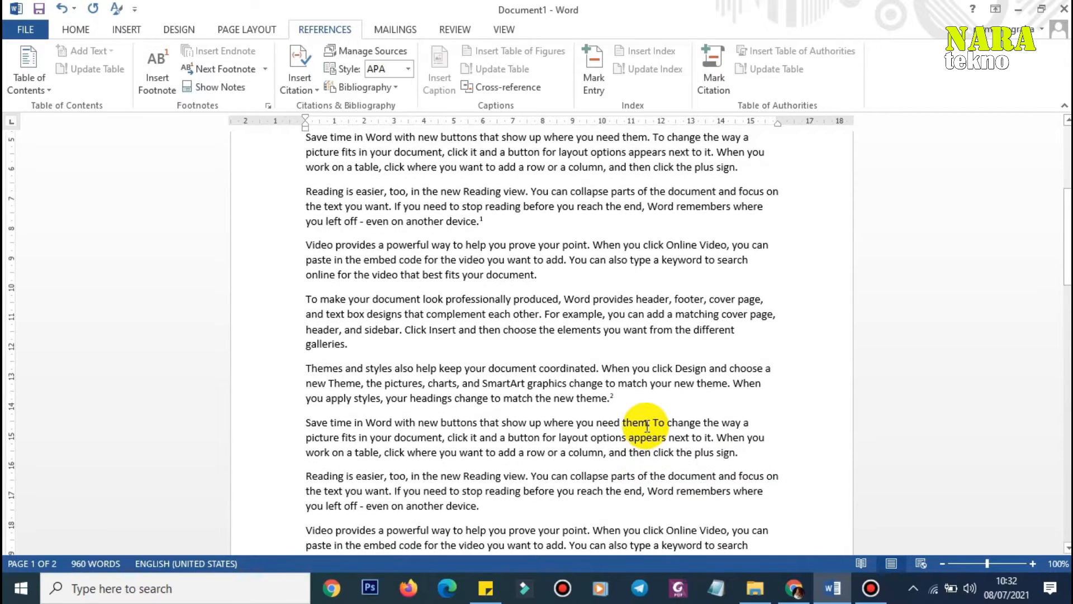
scroll(647, 426, up, 3)
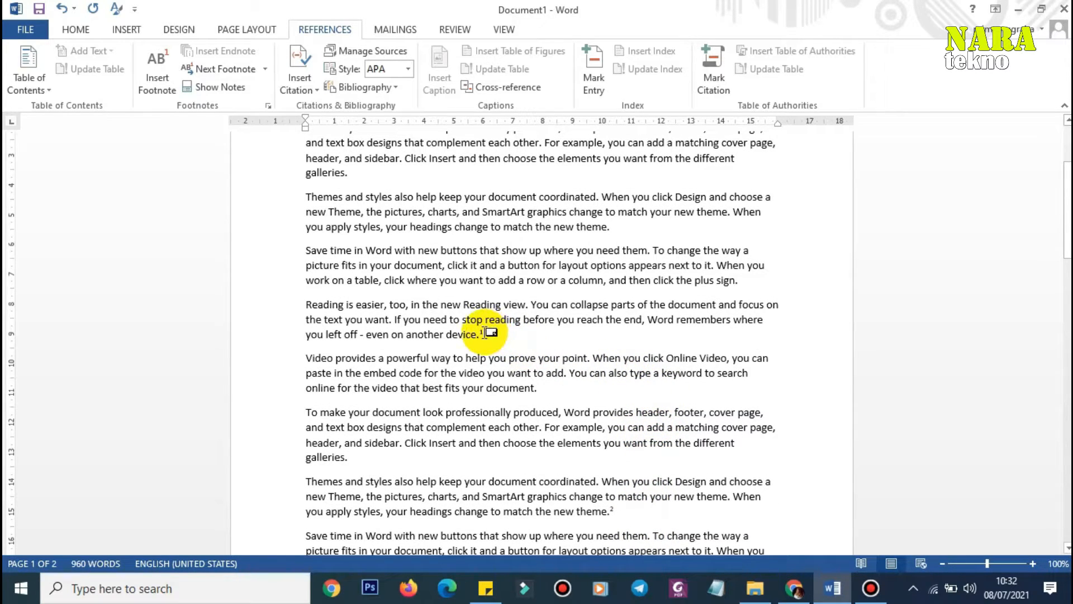
mouse_move(499, 327)
scroll(567, 285, up, 3)
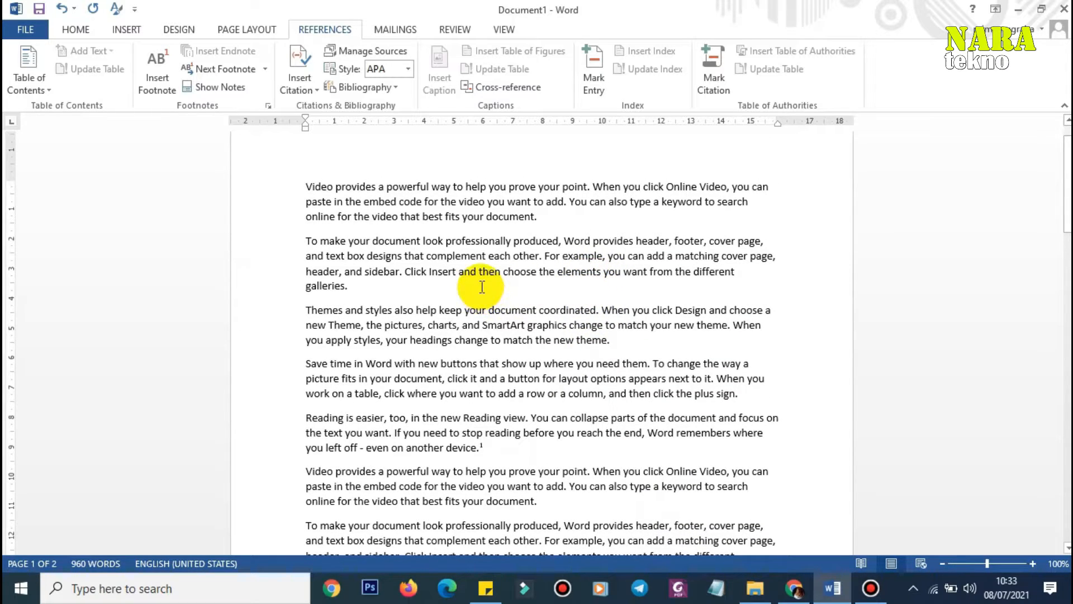
click(482, 285)
key(ctrl+alt+f)
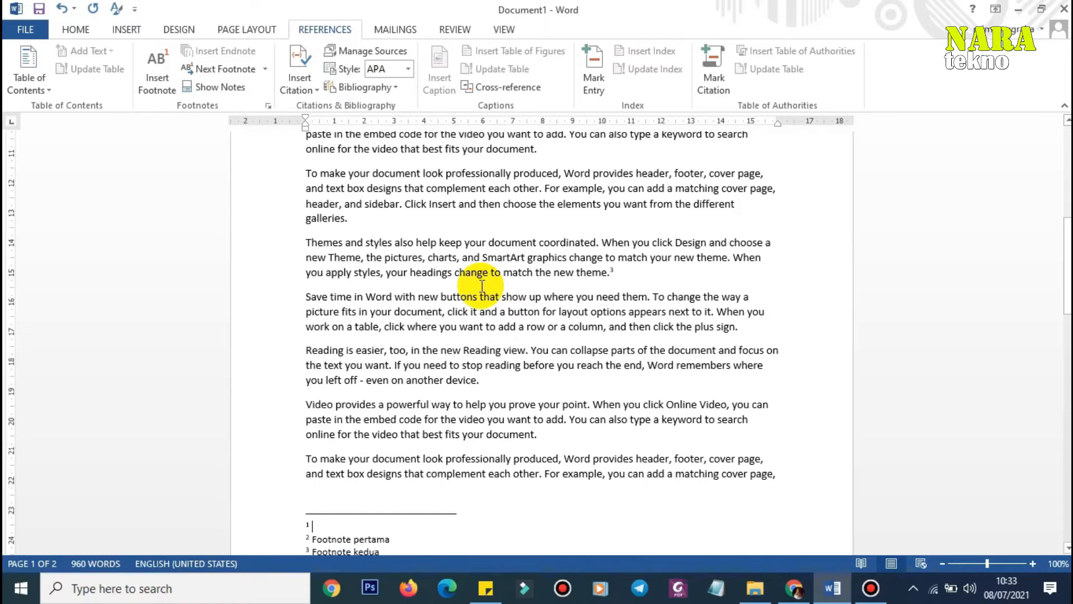
scroll(531, 341, up, 5)
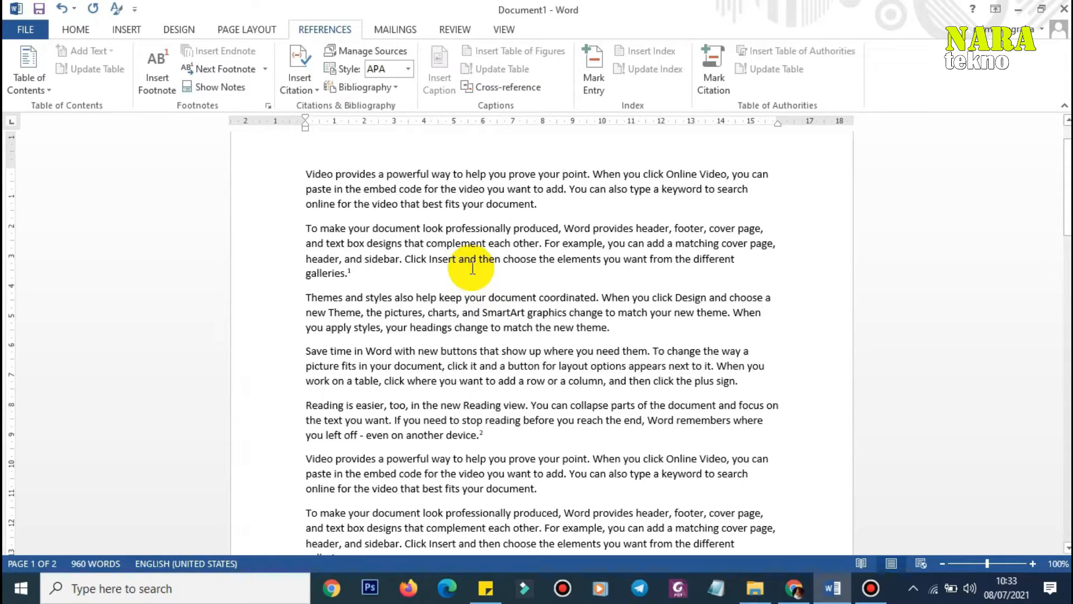
- Add 20 more paragraphs of sample text at the end of the document using =rand(20)
click(515, 429)
scroll(559, 436, down, 15)
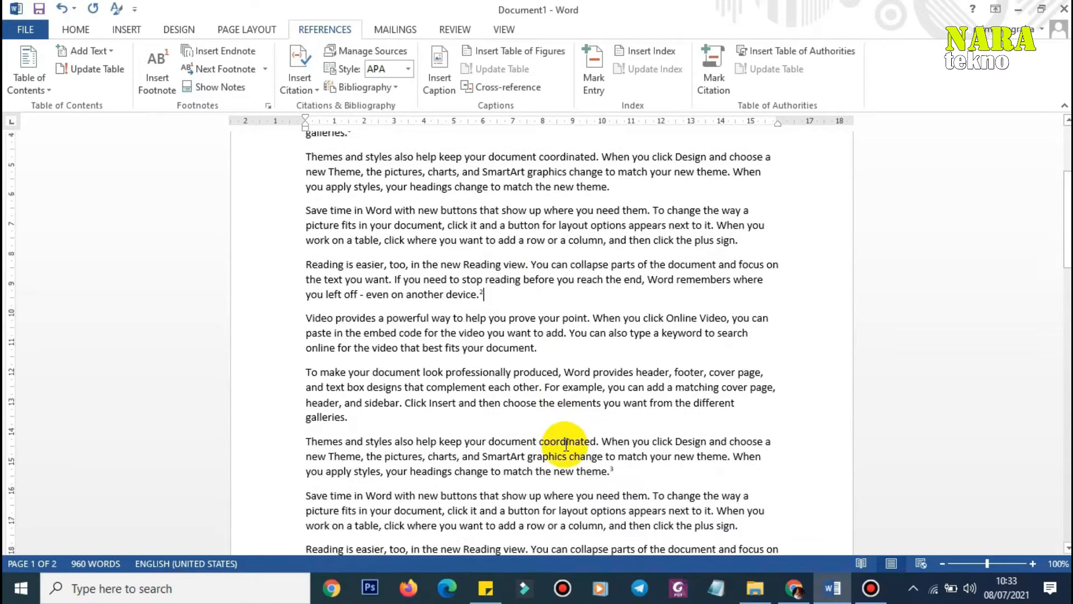
scroll(565, 437, down, 8)
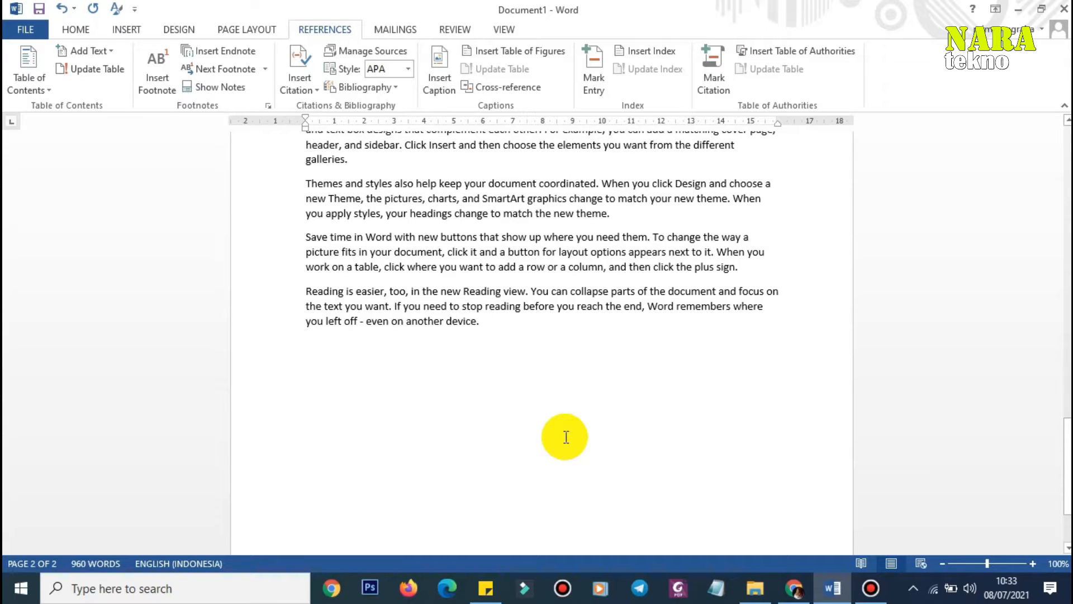
scroll(559, 442, up, 3)
scroll(562, 436, down, 3)
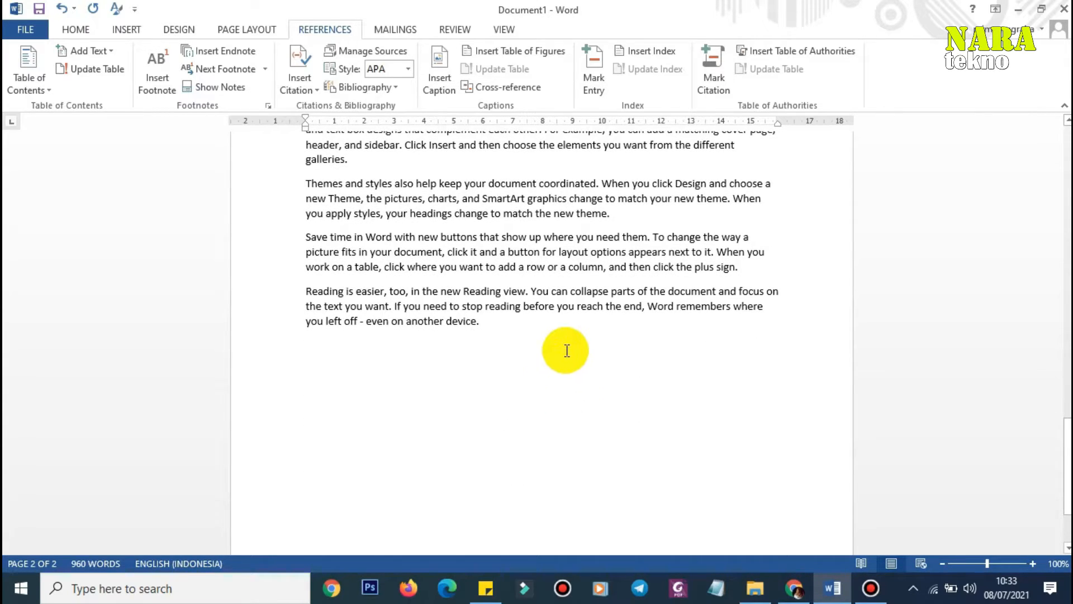
click(566, 345)
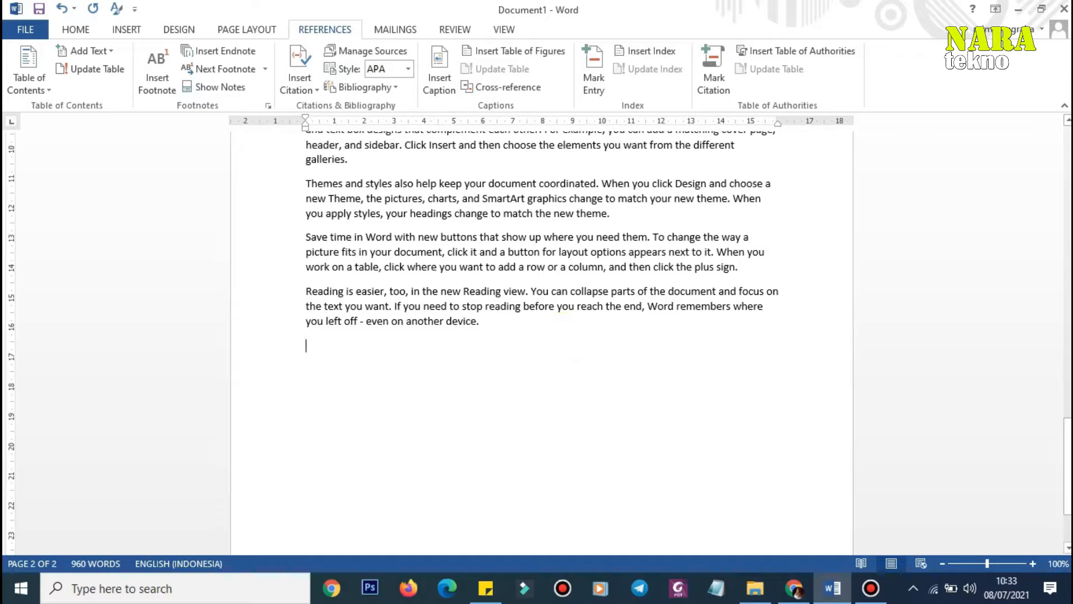
text(=rand(20))
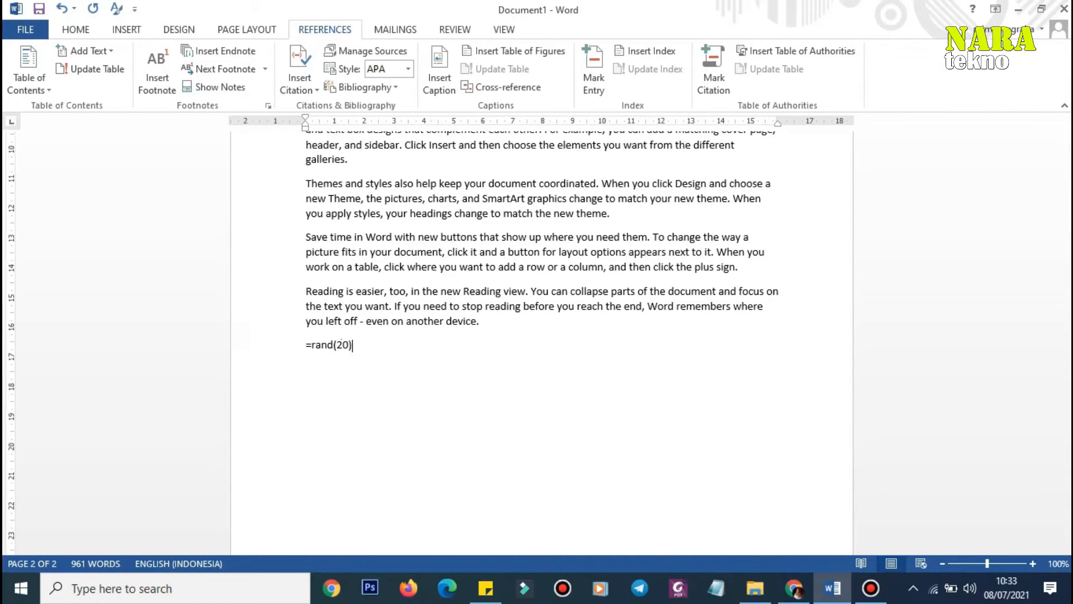
key(Return)
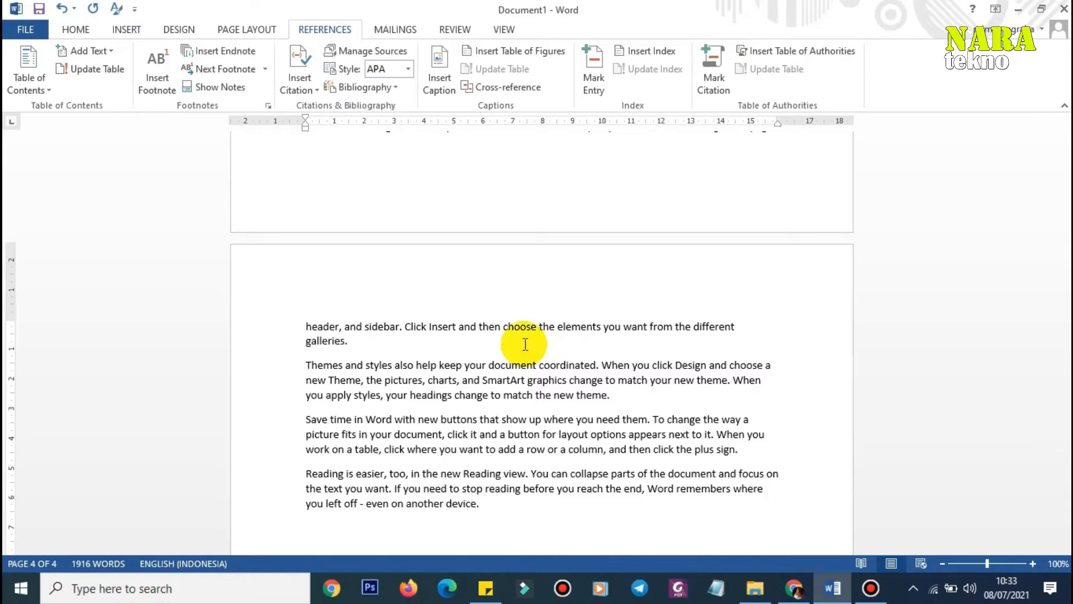
scroll(667, 430, down, 3)
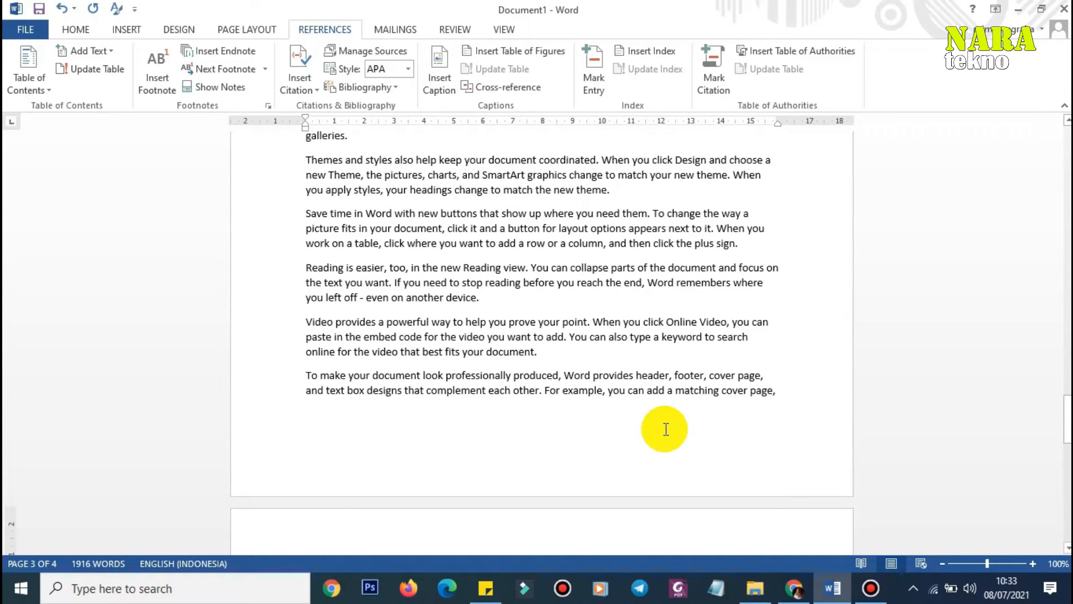
scroll(666, 430, up, 6)
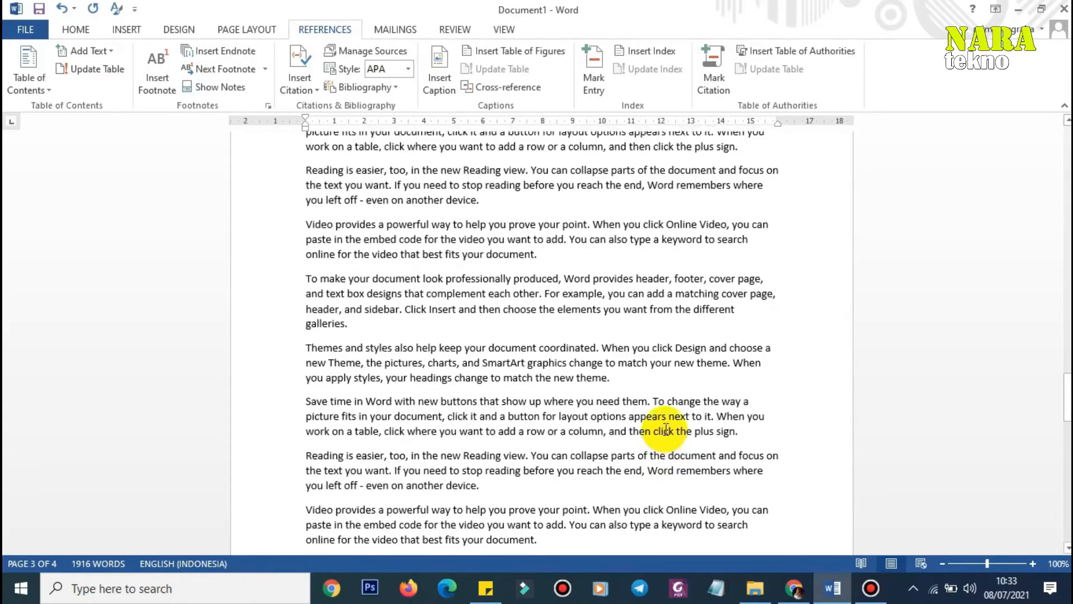
scroll(667, 430, up, 10)
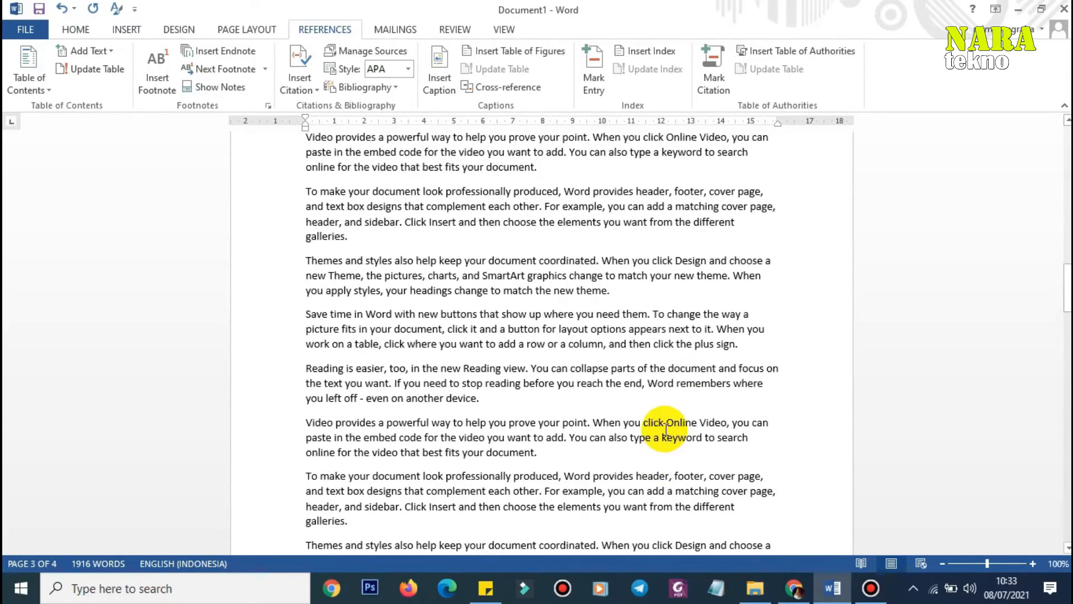
scroll(385, 429, down, 6)
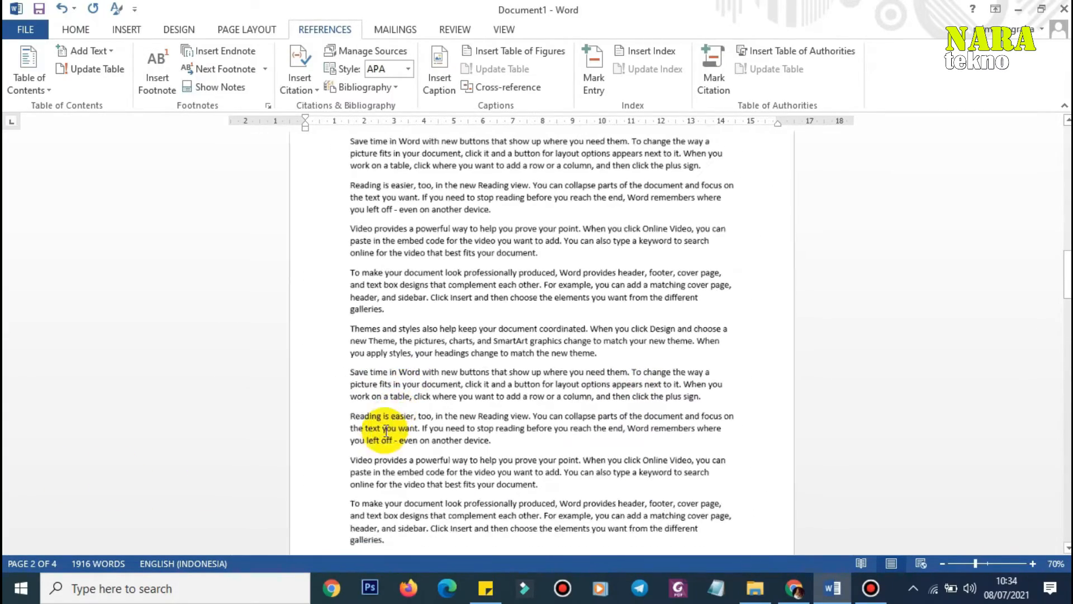
scroll(386, 431, up, 6)
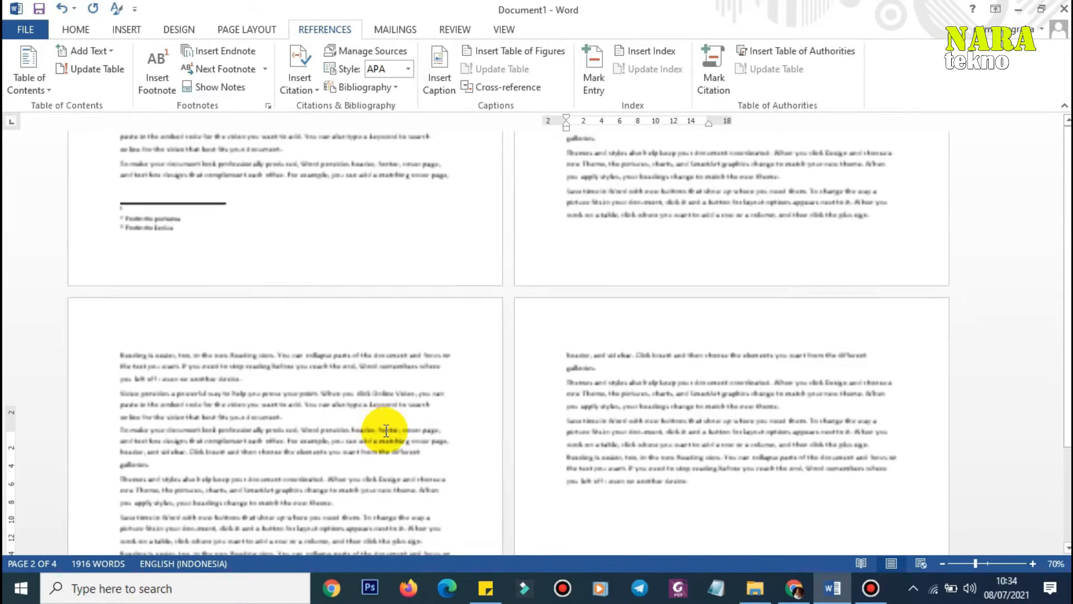
scroll(385, 430, down, 15)
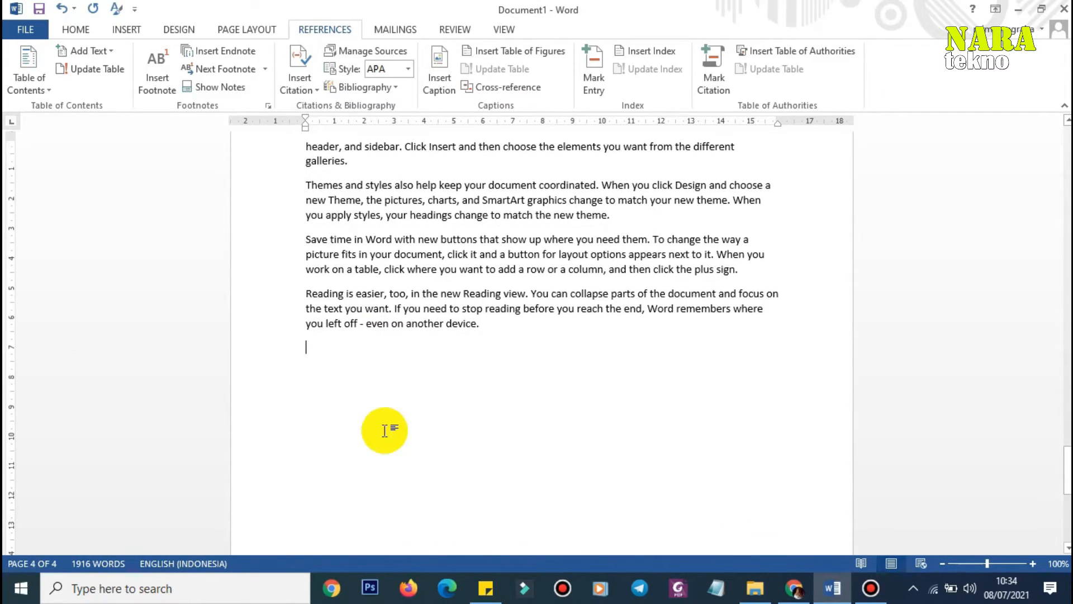
- Insert an endnote at the end of page 3's third paragraph, after "galleries.", with the text "Endnote 1"
scroll(386, 431, up, 10)
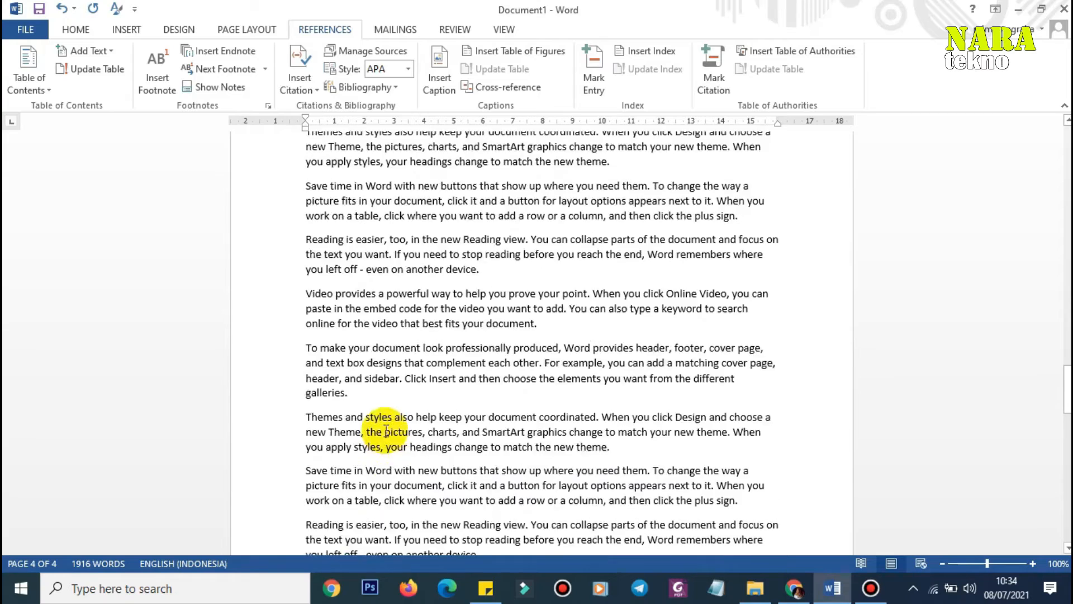
scroll(447, 425, up, 12)
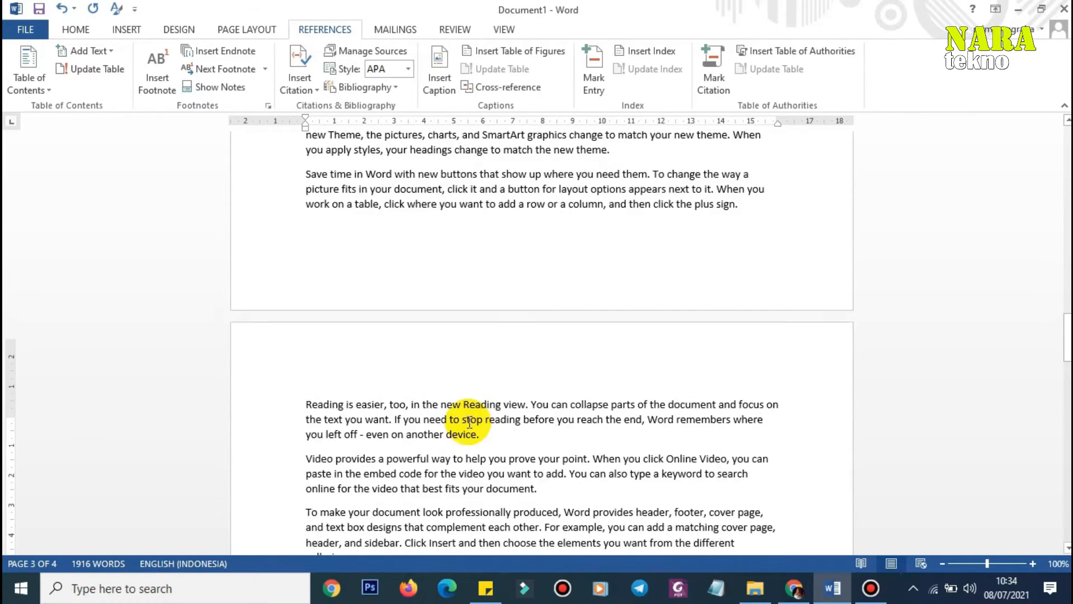
click(428, 353)
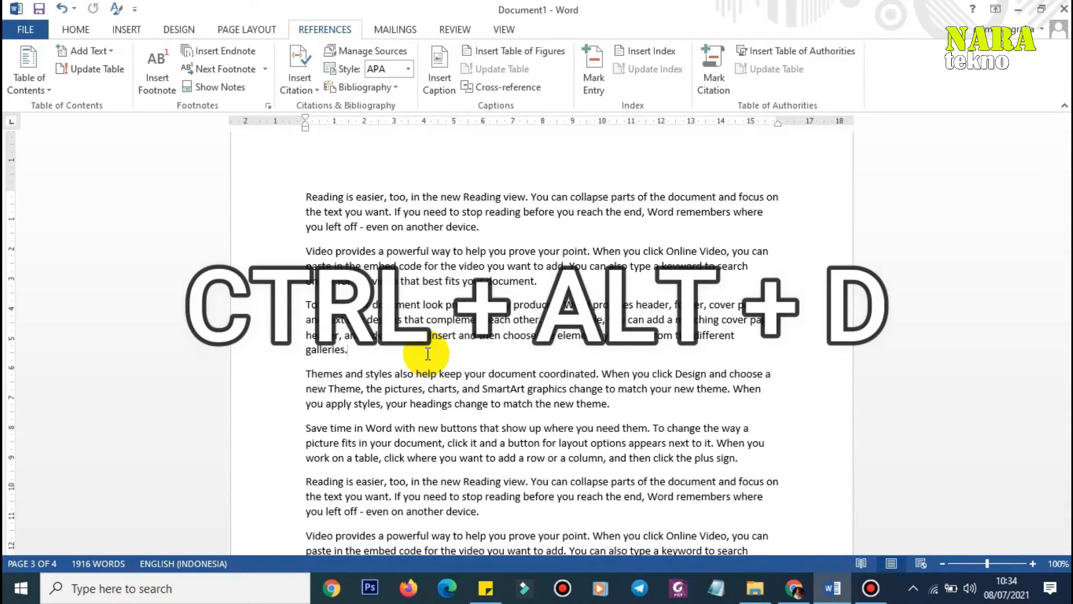
key(ctrl+alt+d)
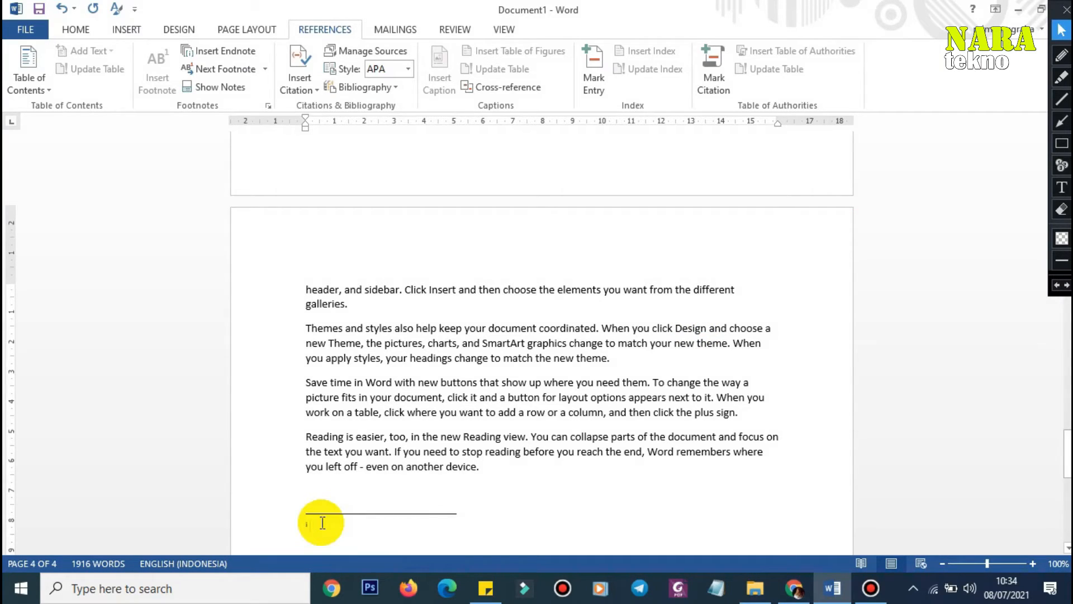
text(Endnote )
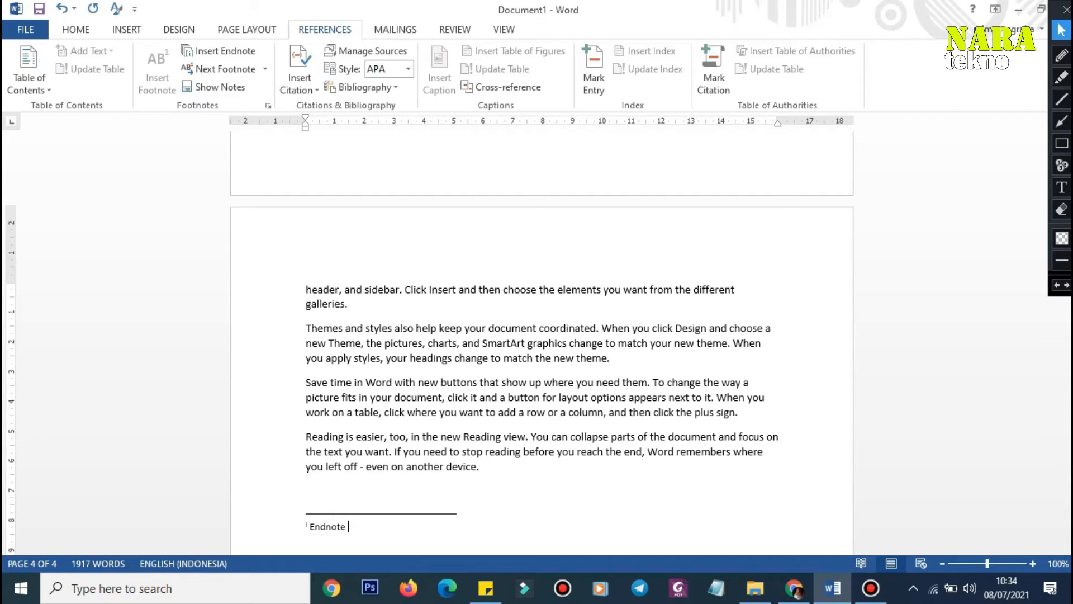
text(1)
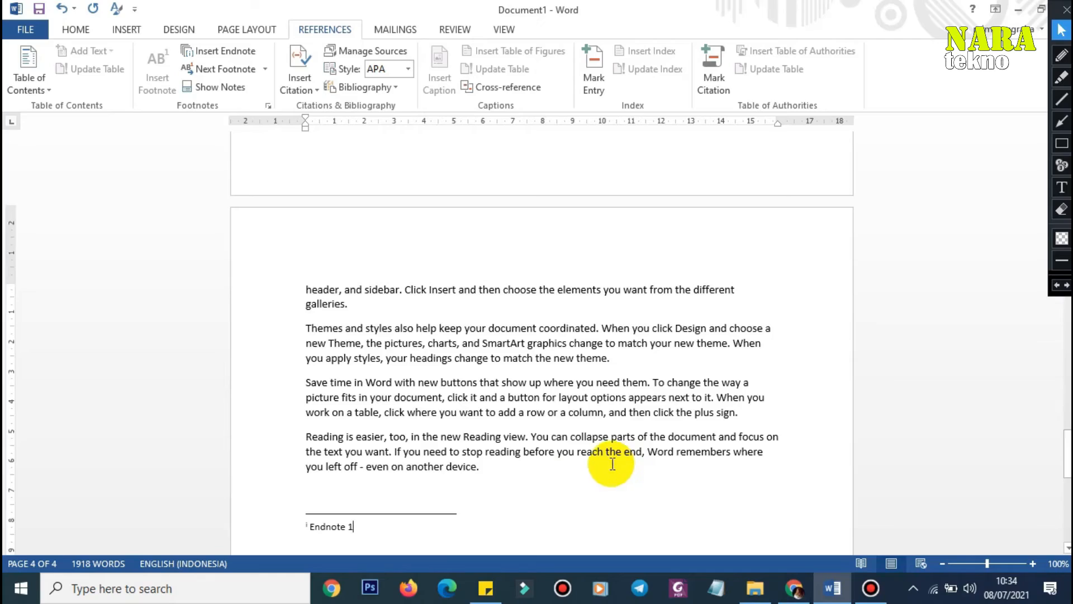
- Insert an endnote on page 2 after "galleries." in the "To make your document look" paragraph, with the text "Endnote 2"
scroll(607, 454, up, 5)
scroll(605, 449, up, 10)
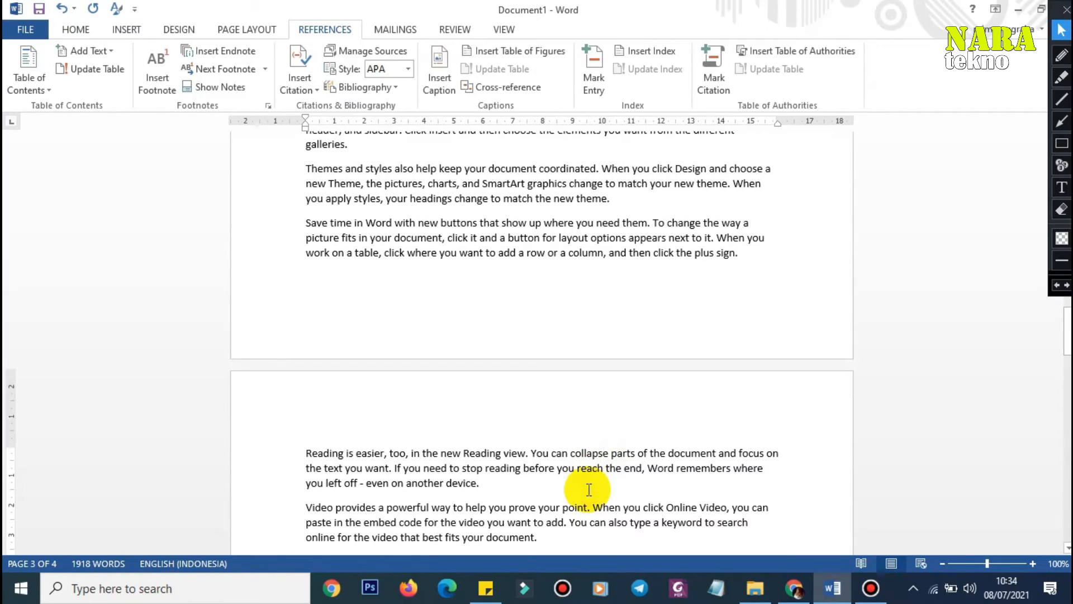
scroll(588, 490, up, 3)
scroll(587, 469, up, 10)
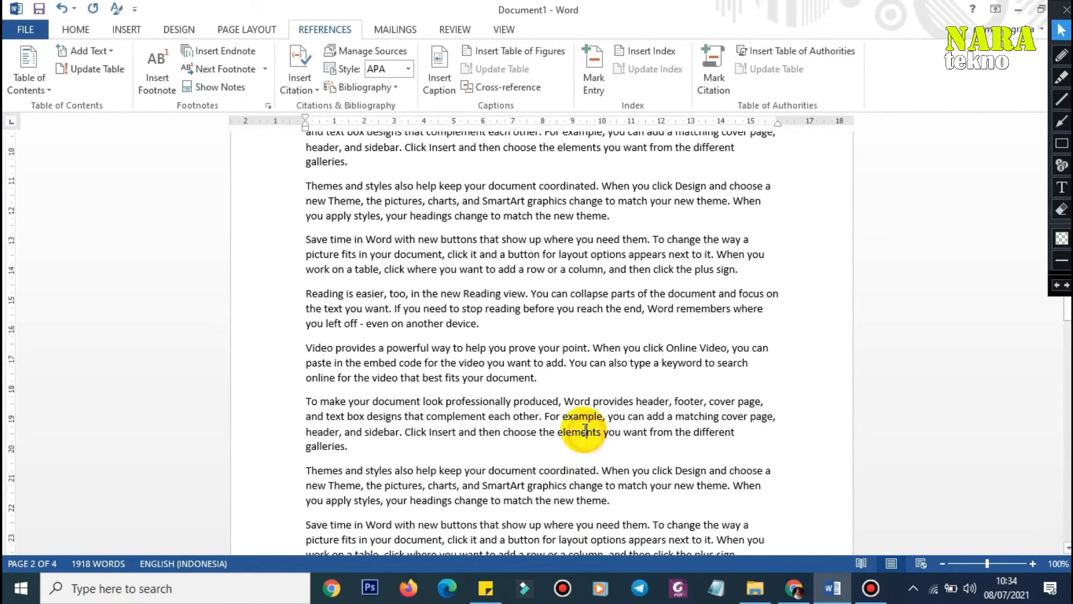
scroll(585, 430, up, 2)
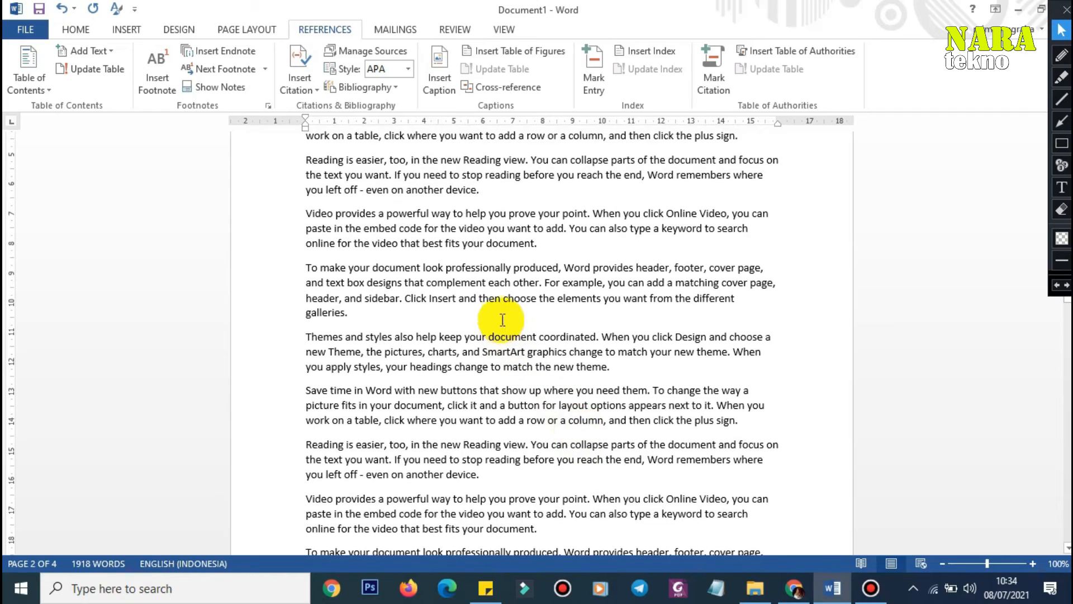
click(505, 310)
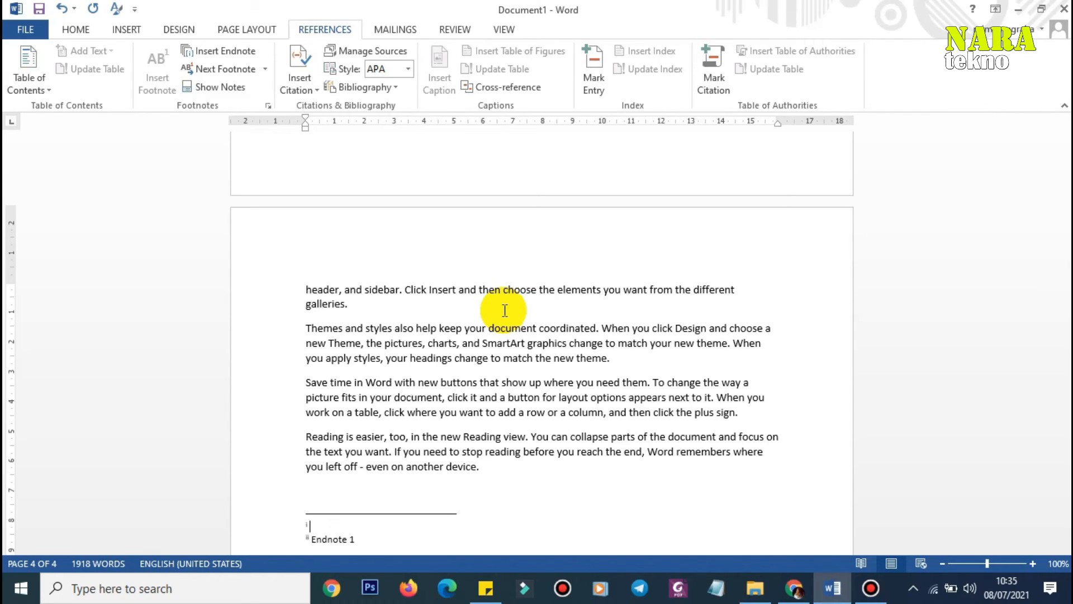
text(Endno)
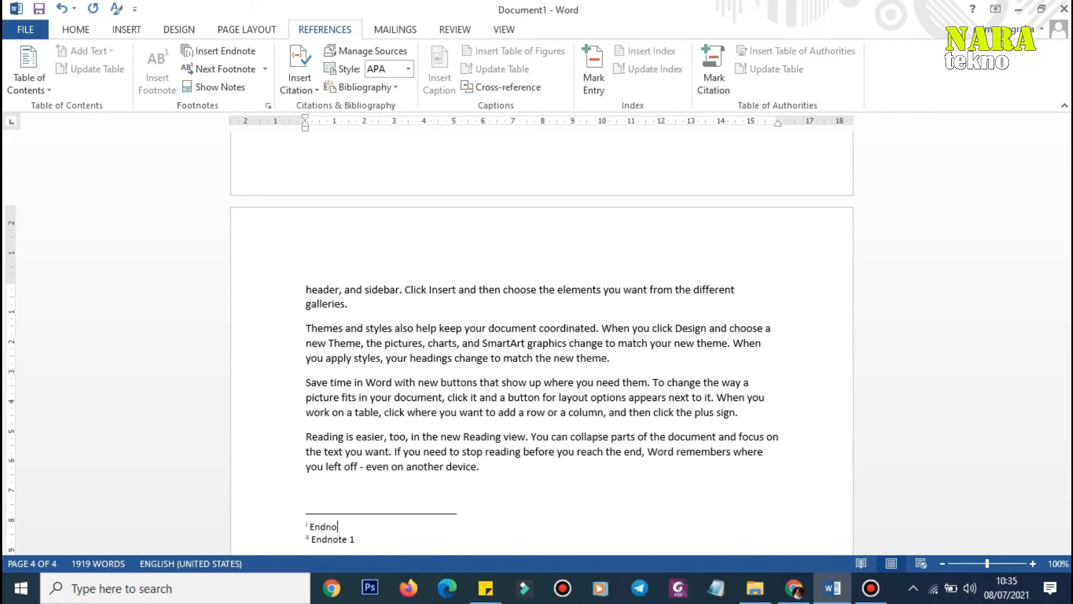
text(te 2)
- Examine the endnote list at the end of the document and the matching reference marks on pages 3 and 2
scroll(431, 359, down, 4)
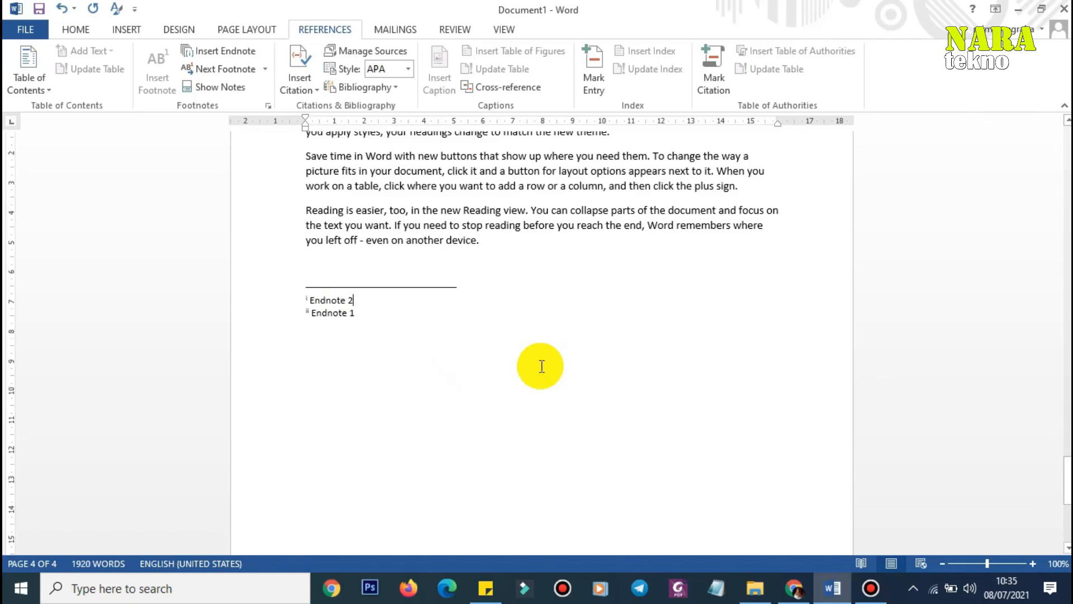
scroll(541, 366, up, 10)
scroll(543, 366, up, 15)
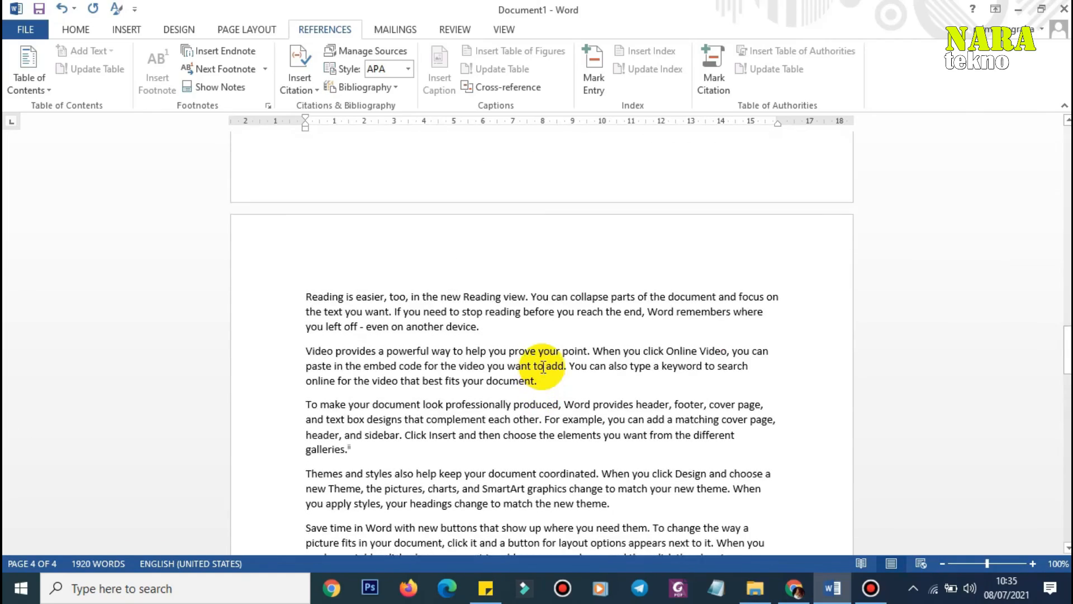
scroll(543, 366, up, 4)
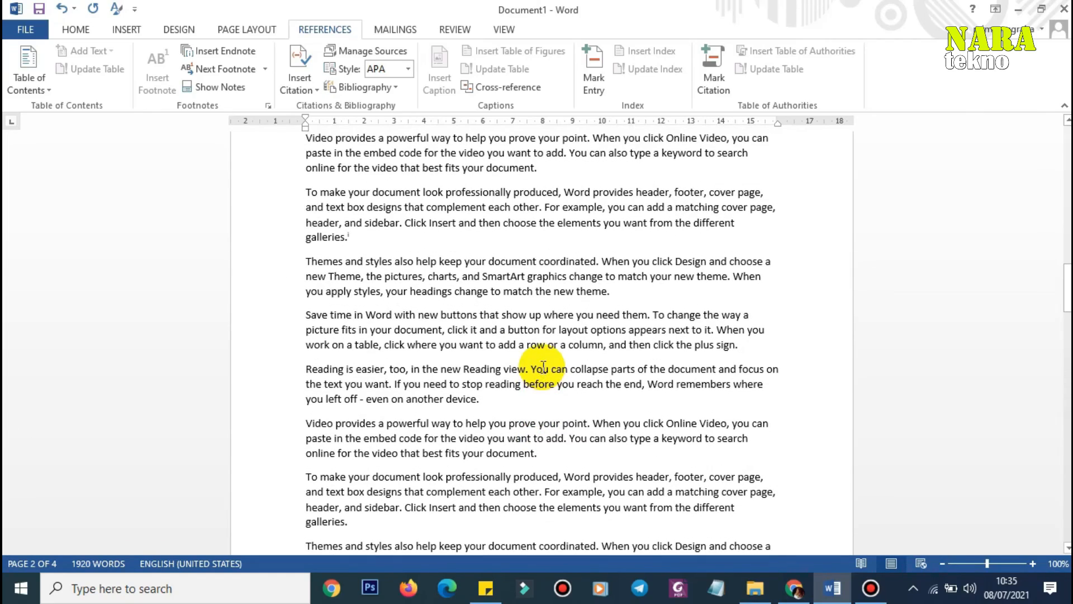
scroll(553, 369, up, 5)
scroll(552, 369, up, 2)
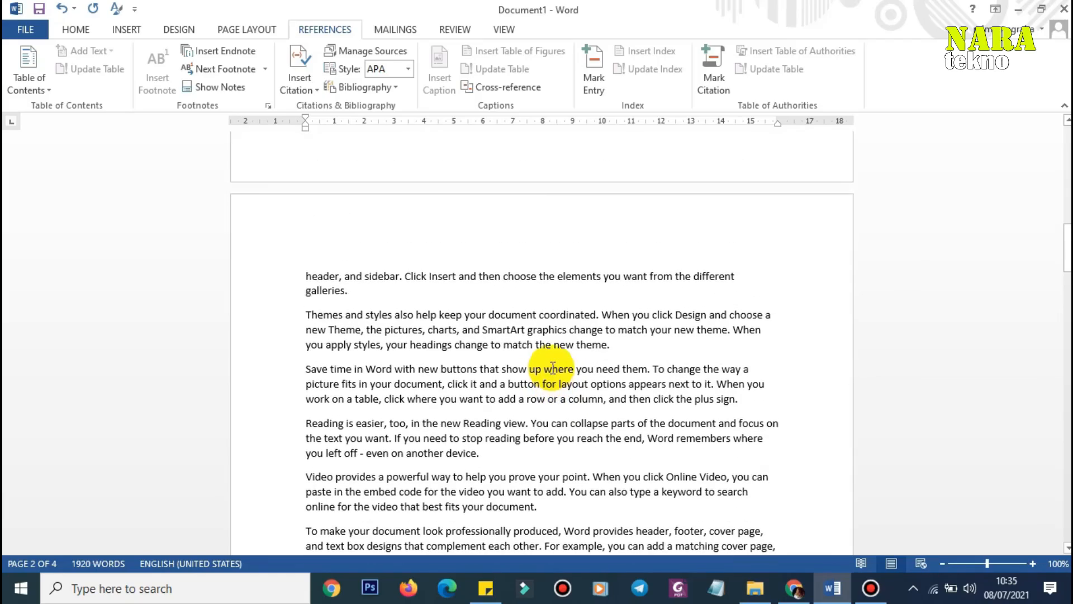